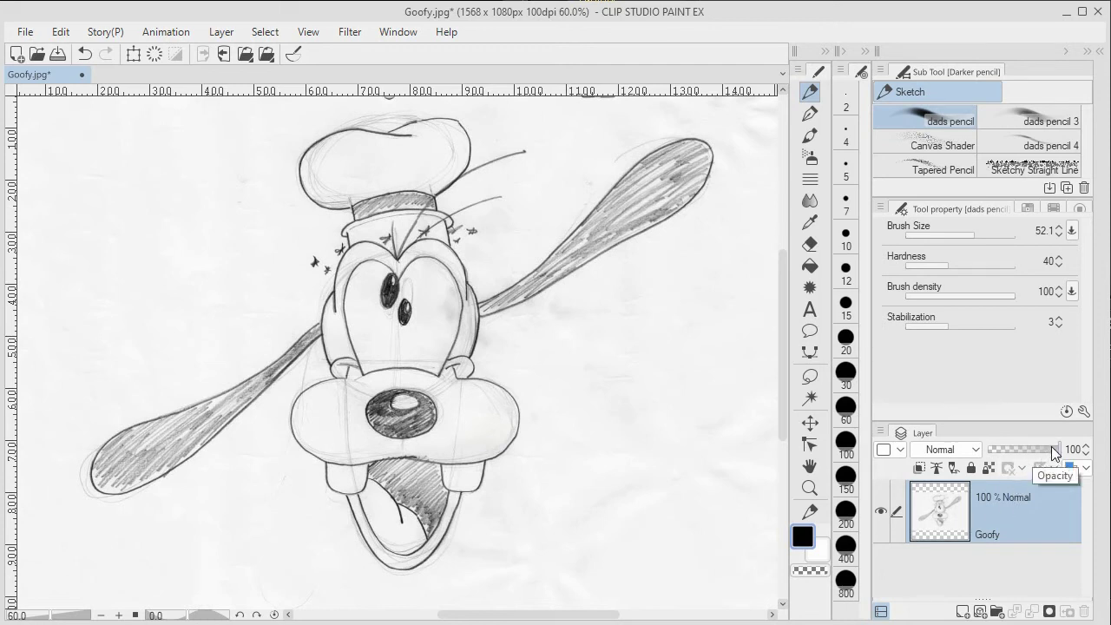
Lock the Goofy sketch at 47% opacity, add a layer named Ink above it, and choose the Turnip pen
left_click_drag(1056, 448, 1022, 450)
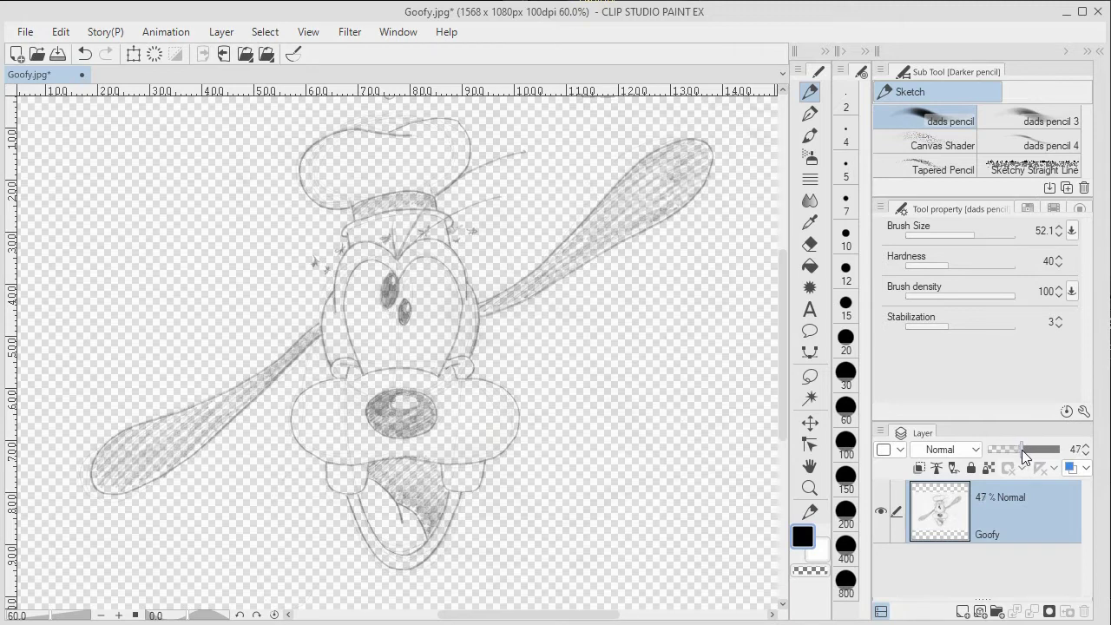
left_click(972, 471)
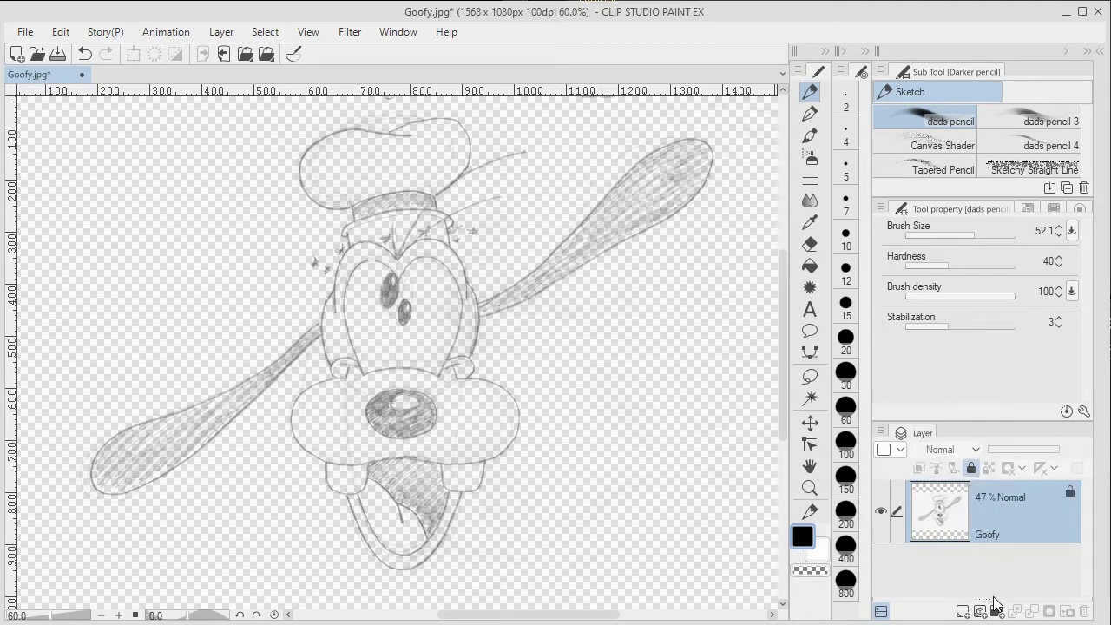
left_click(964, 609)
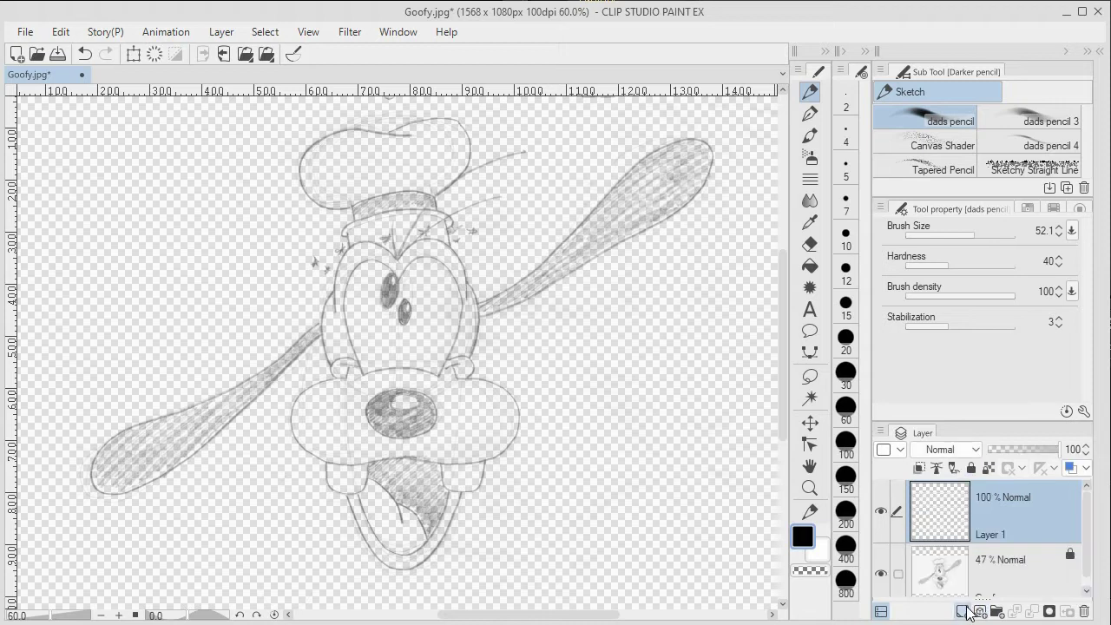
double_click(994, 534)
type("Ink")
key("Return")
left_click(810, 116)
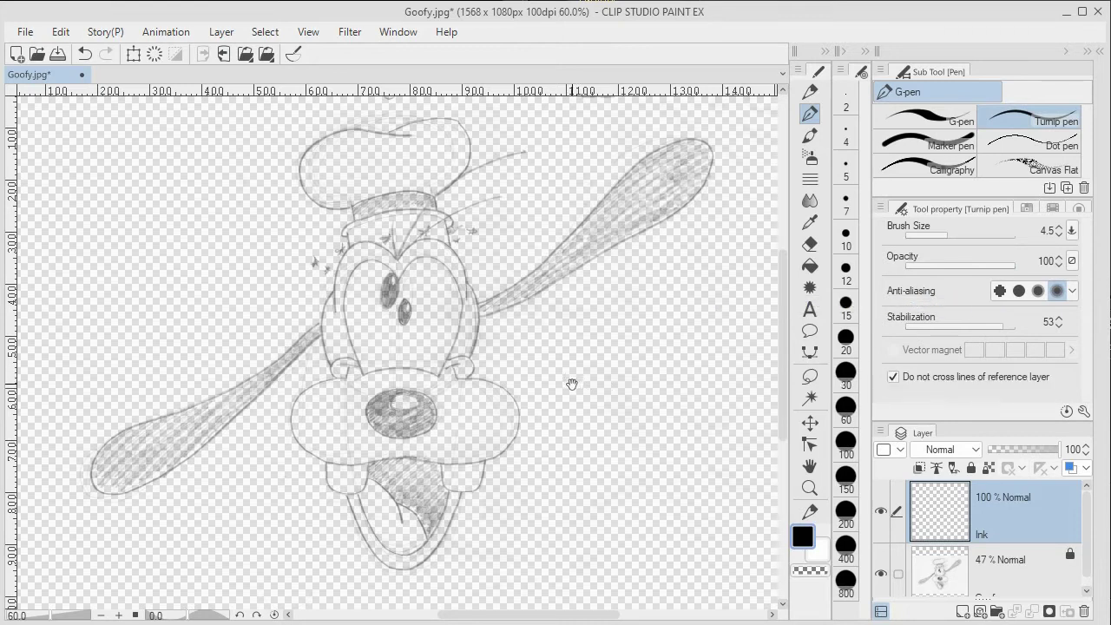
Zoom and rotate onto Goofy's face, then ink the upper eye arc, undoing stray strokes
left_click_drag(573, 384, 654, 406)
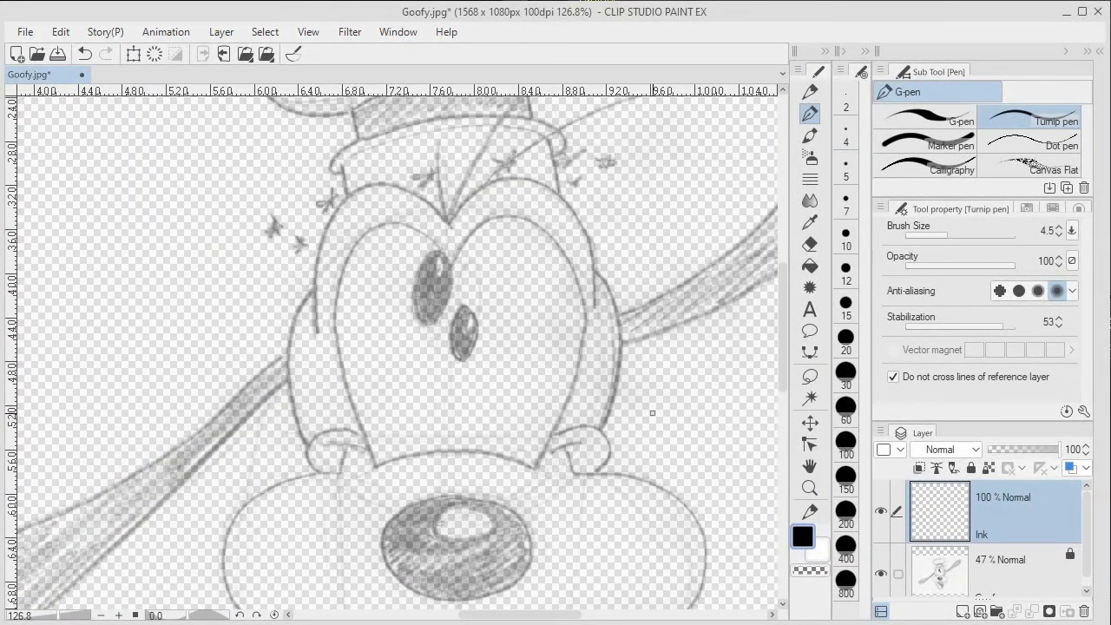
left_click_drag(651, 406, 509, 501)
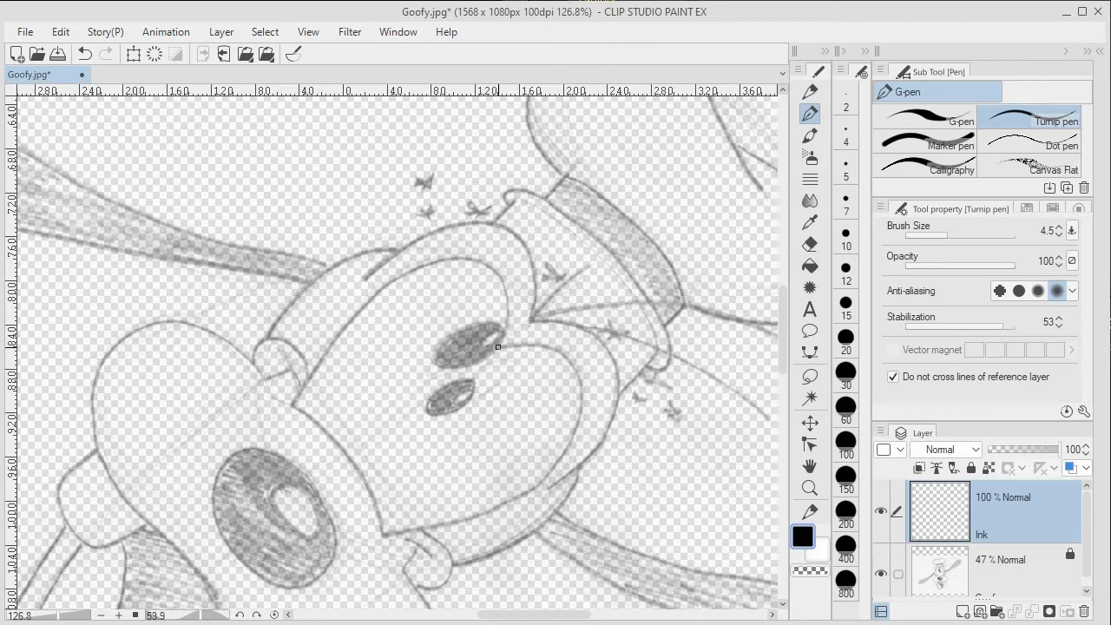
mouse_move(497, 348)
left_mouse_down()
mouse_move(506, 287)
mouse_move(493, 269)
mouse_move(436, 260)
mouse_move(373, 290)
mouse_move(343, 322)
mouse_move(287, 416)
left_mouse_up()
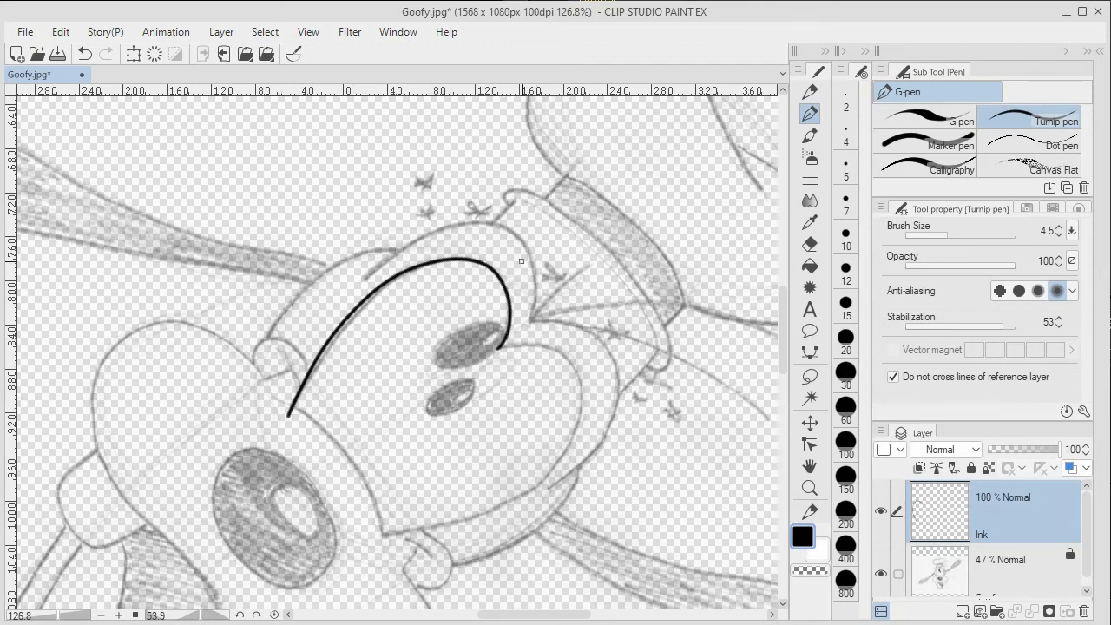
key("ctrl+z")
mouse_move(272, 397)
left_mouse_down()
mouse_move(323, 428)
mouse_move(389, 532)
left_mouse_up()
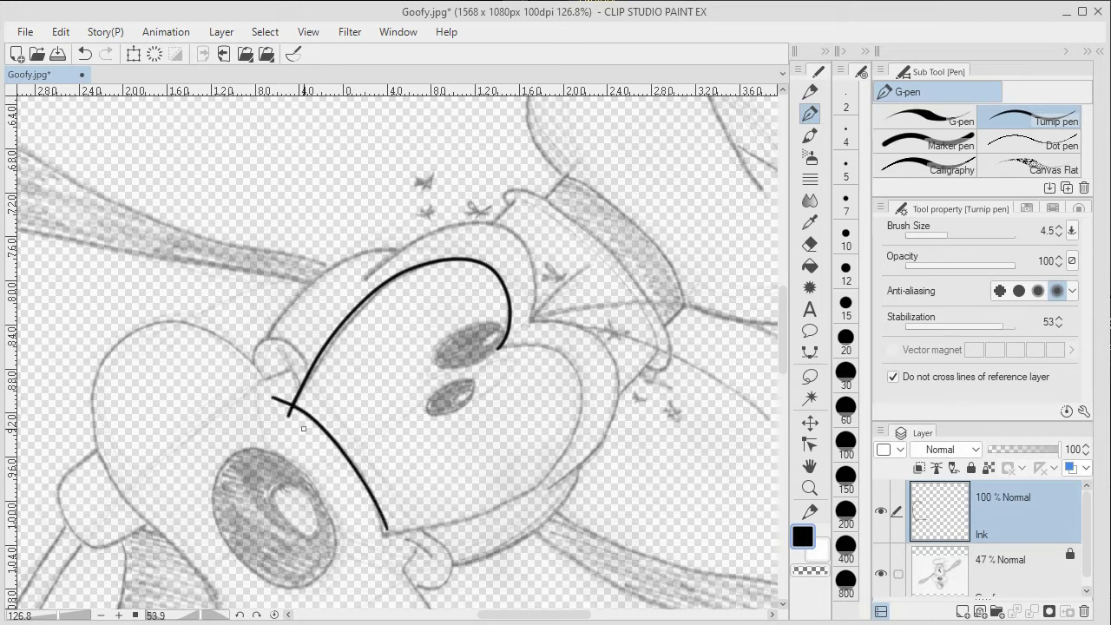
key("ctrl+z")
left_click_drag(299, 407, 286, 416)
key("ctrl+z")
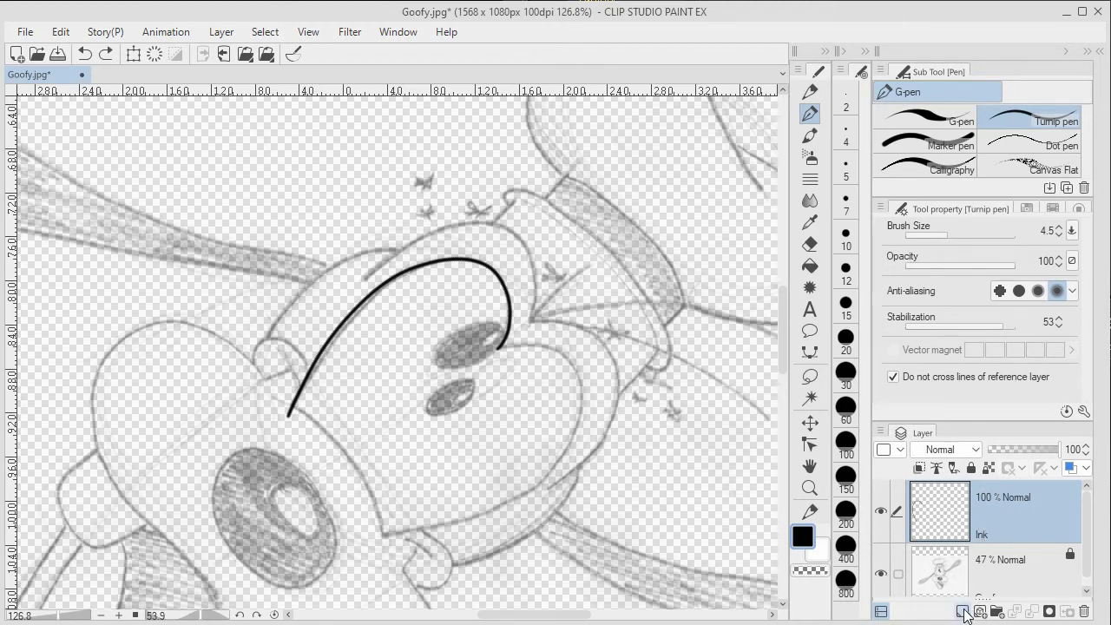
Ink the eye's lower line on a new Layer 1 and zoom in on the junction
left_click(963, 611)
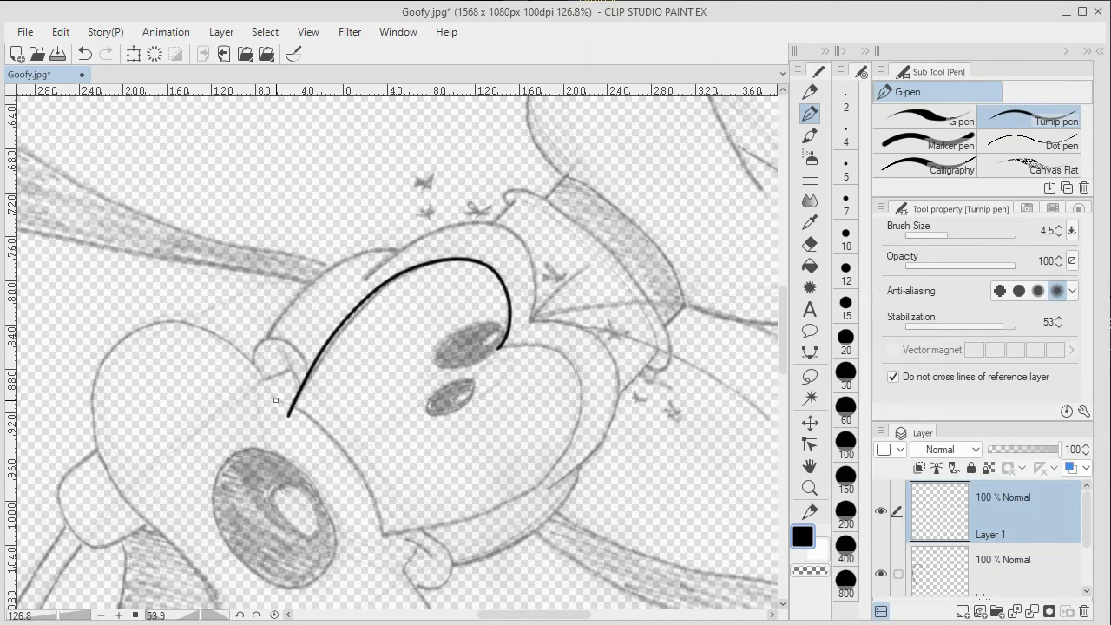
mouse_move(273, 398)
left_mouse_down()
mouse_move(341, 452)
mouse_move(393, 539)
left_mouse_up()
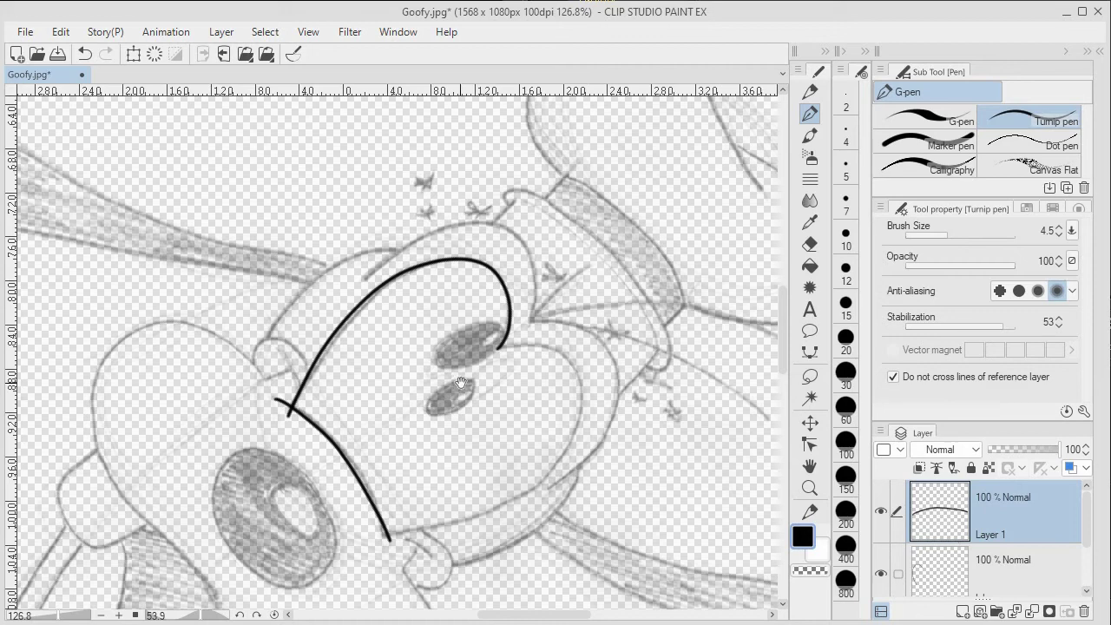
scroll(480, 401, "up", 1)
scroll(480, 401, "up", 16)
mouse_move(265, 421)
left_mouse_down()
mouse_move(372, 378)
mouse_move(578, 330)
left_mouse_up()
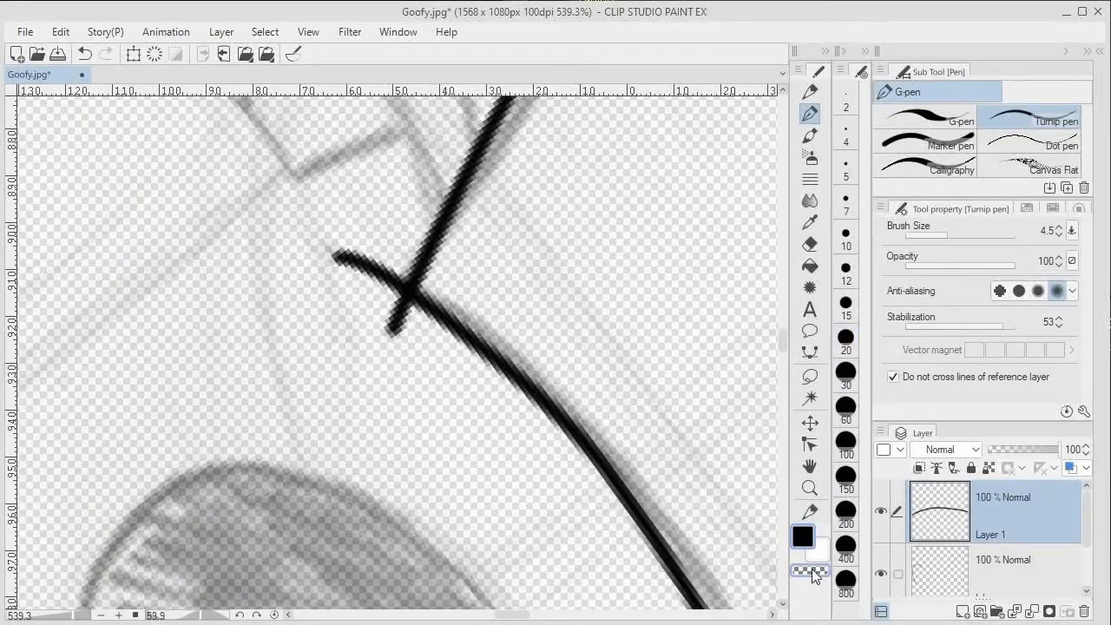
On the Ink layer, erase the stray bit below the junction and fill its gap in black
left_click(820, 572)
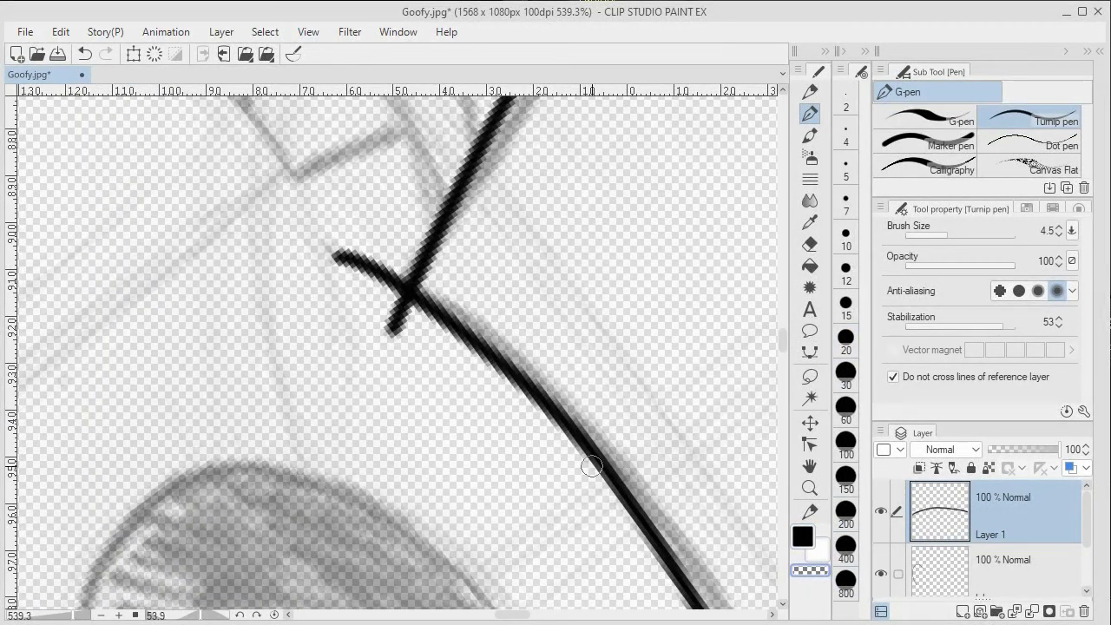
left_click(943, 568)
mouse_move(408, 320)
left_mouse_down()
mouse_move(397, 316)
mouse_move(388, 330)
mouse_move(390, 318)
mouse_move(402, 323)
left_mouse_up()
left_click_drag(413, 283, 406, 290)
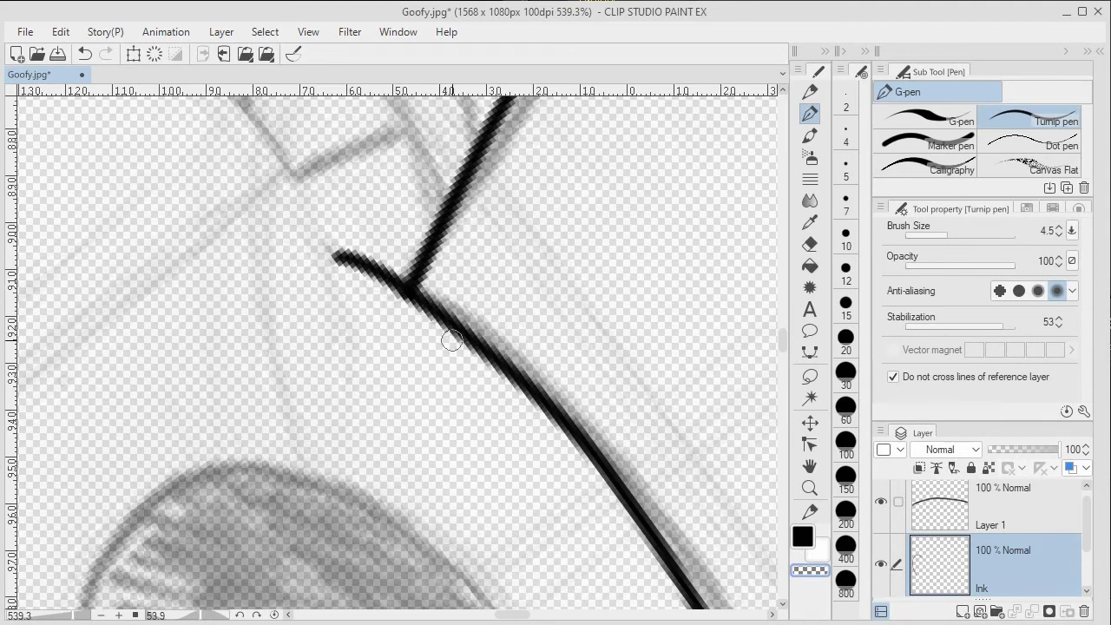
Reset the view, then merge Layer 1 and Ink using Merge selected layers
key("ctrl+0")
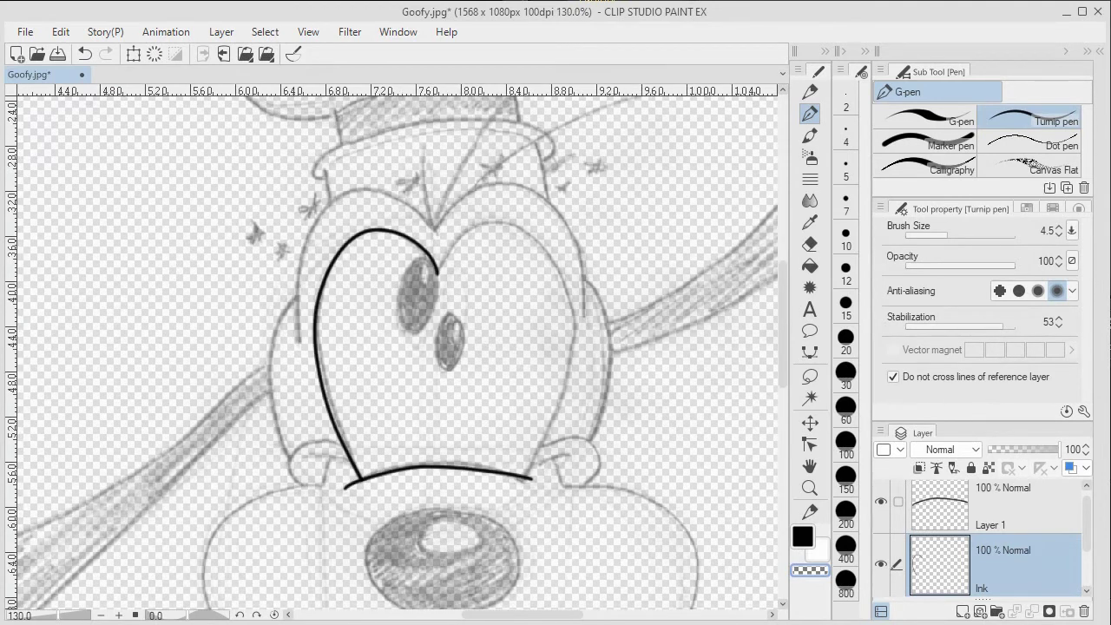
left_click(1023, 501)
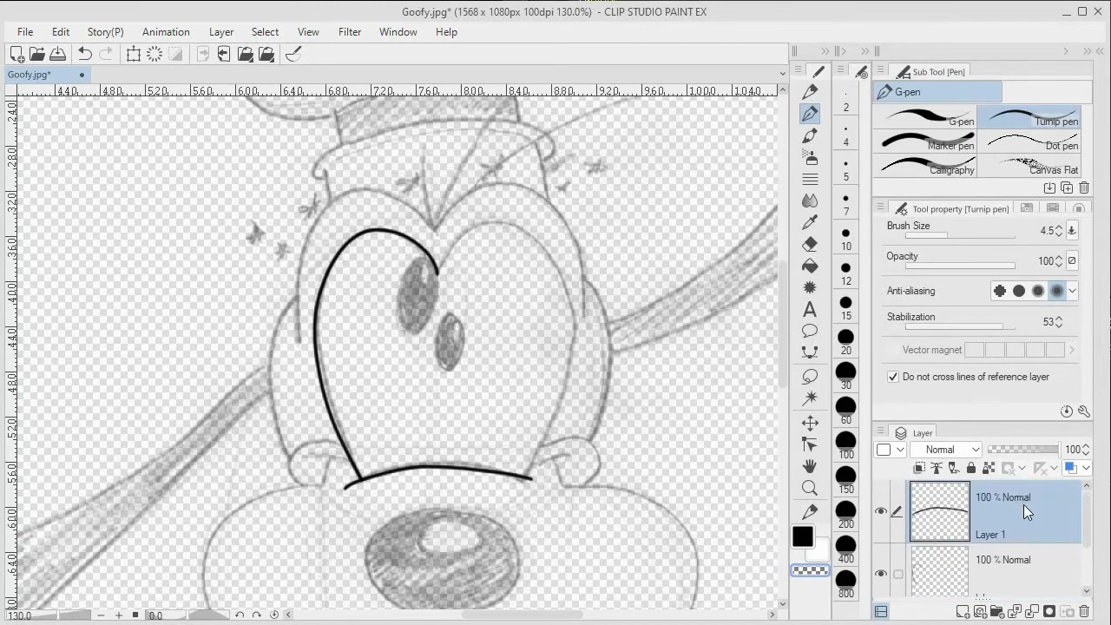
left_click(1014, 565, "ctrl")
left_click(882, 432)
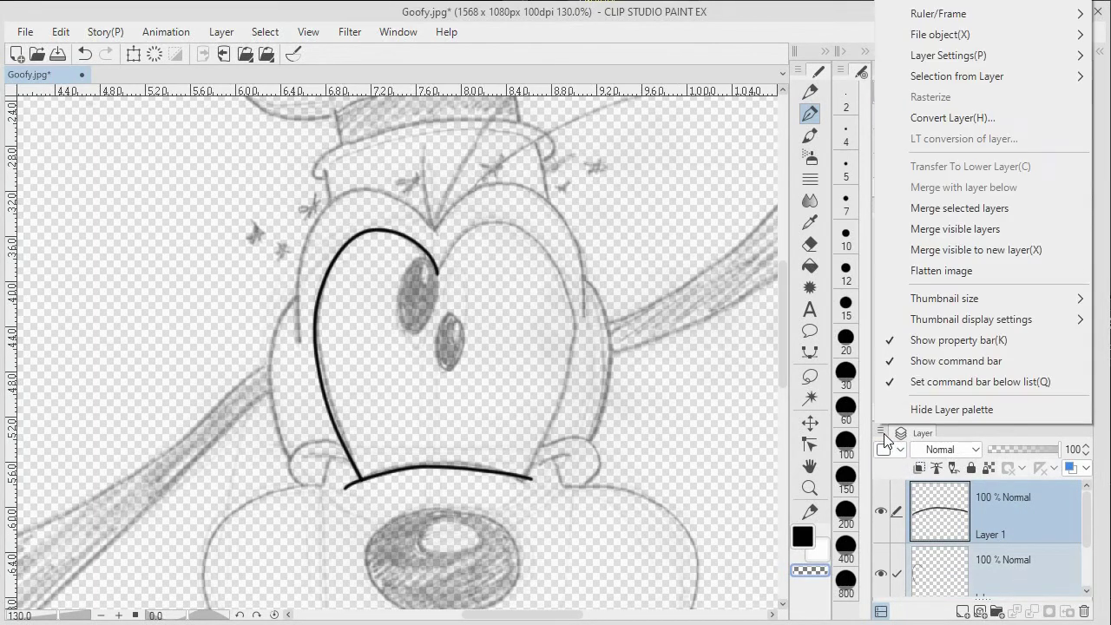
left_click(981, 212)
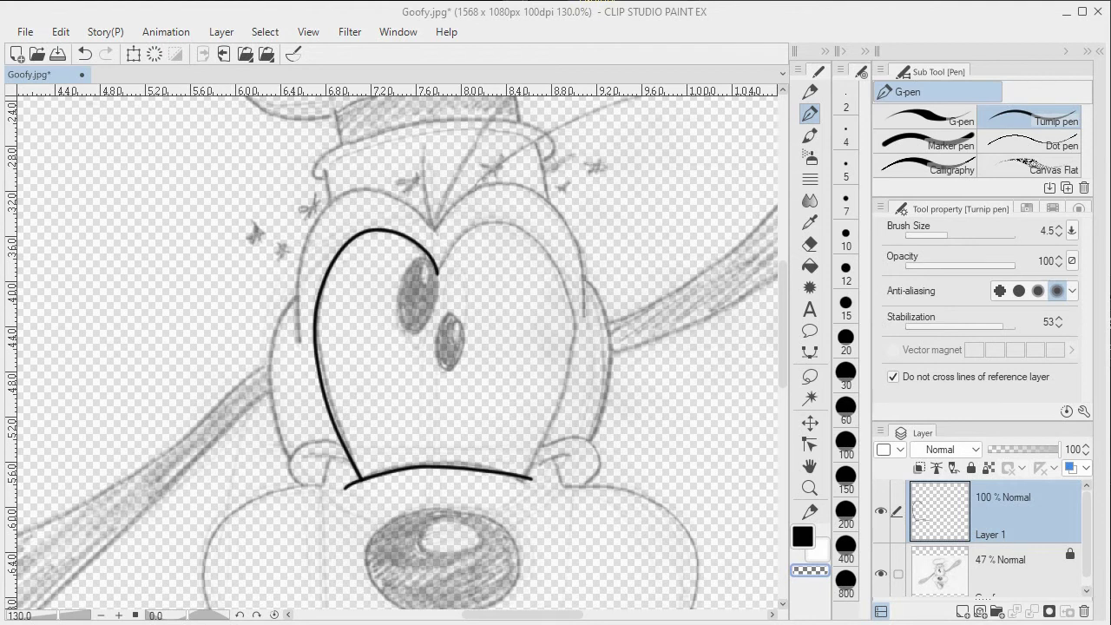
scroll(382, 366, "down", 3)
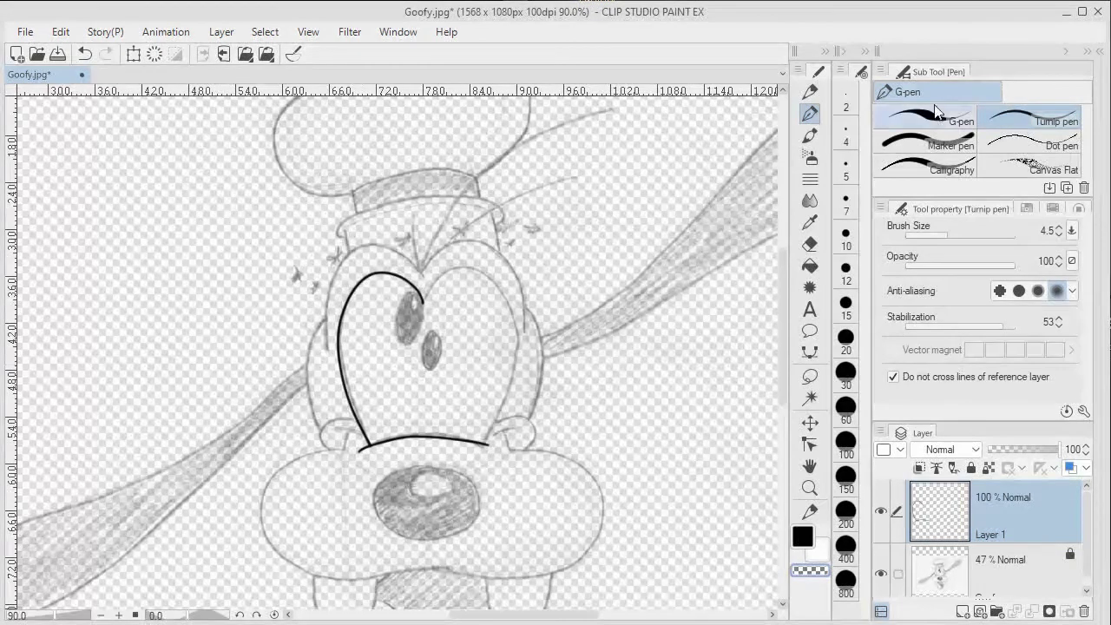